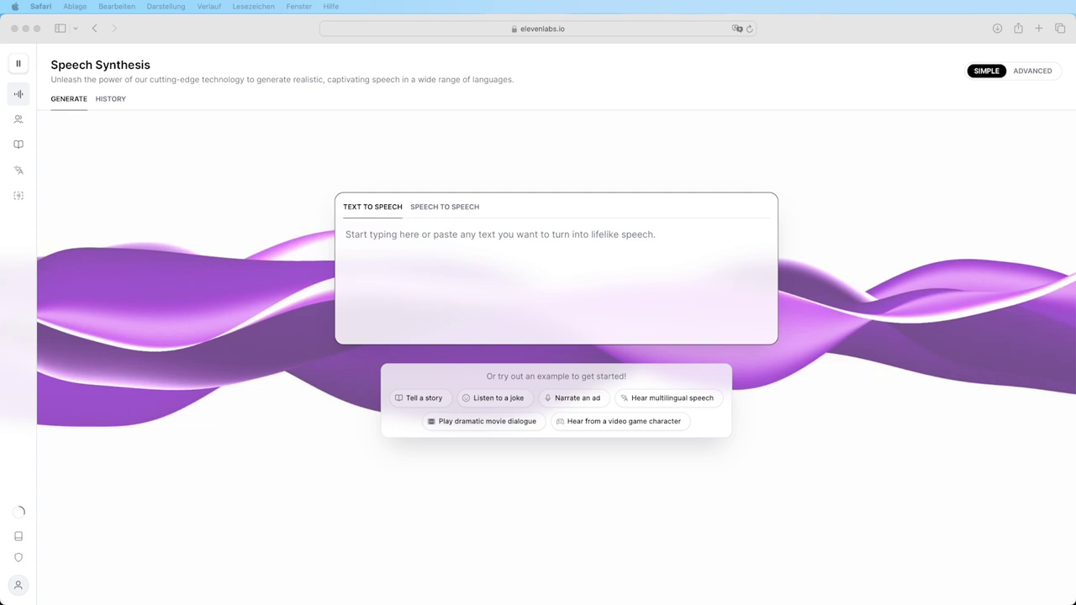
Step: Activate the empty text-to-speech box so the Rachel voice selector and Generate speech bar appear
{"action": "left_click", "coordinate": [545, 186]}
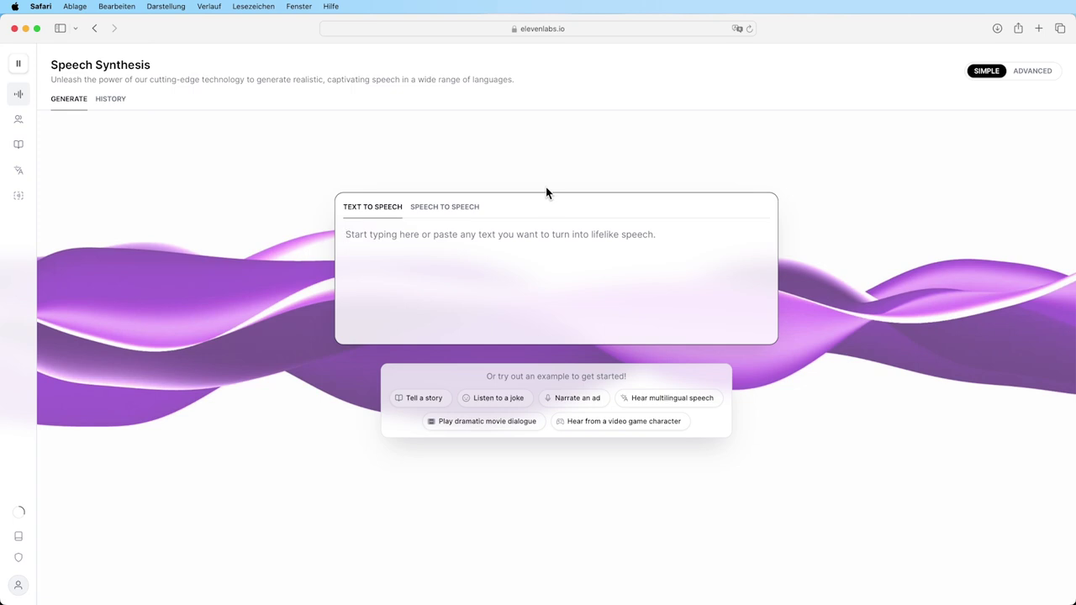
{"action": "mouse_move", "coordinate": [22, 93]}
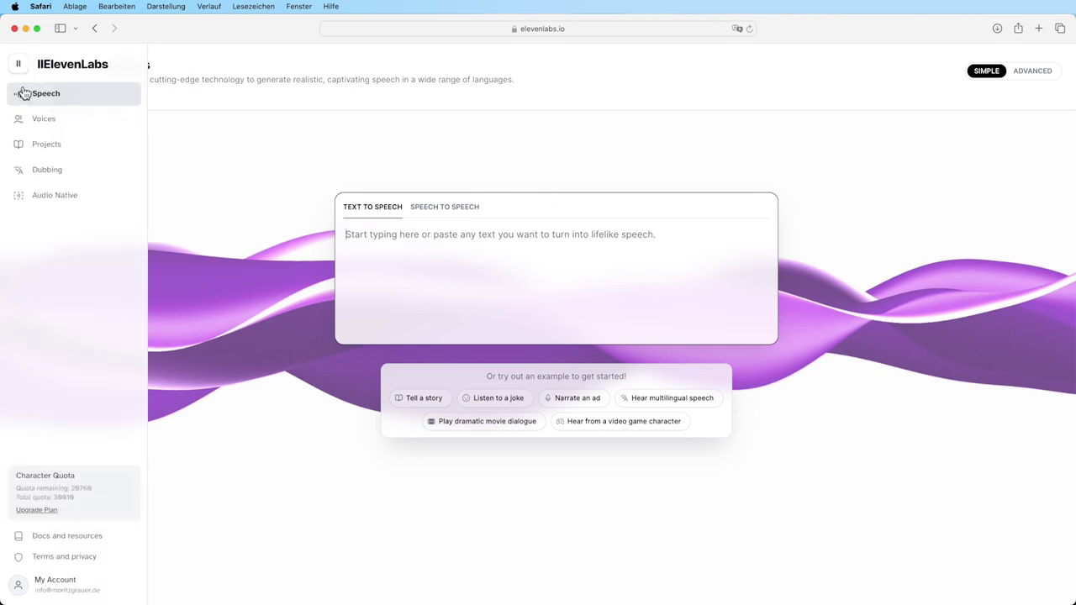
{"action": "left_click", "coordinate": [320, 223]}
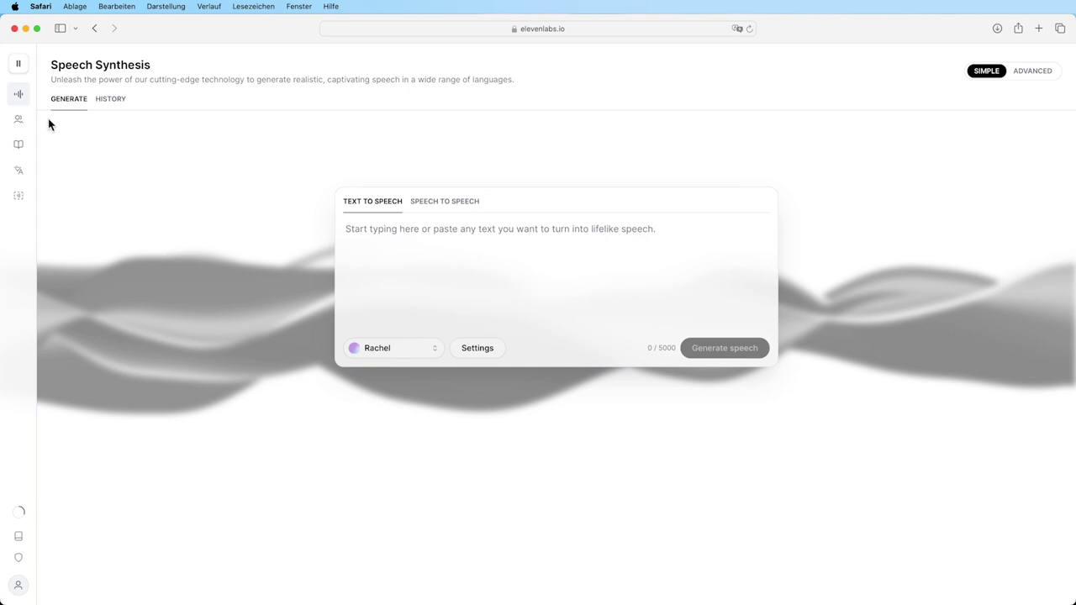
{"action": "mouse_move", "coordinate": [19, 96]}
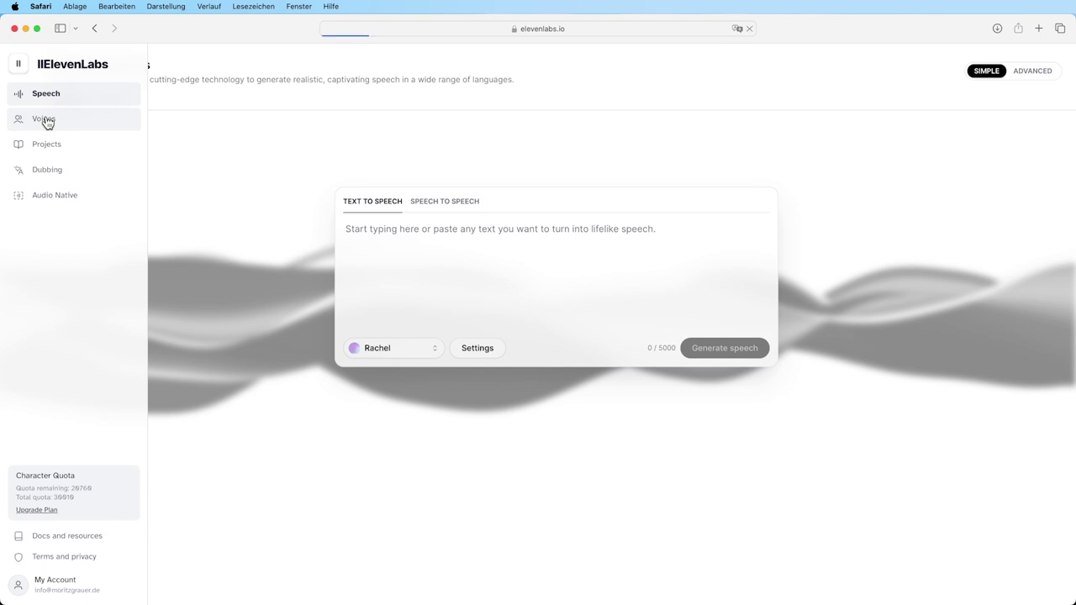
Step: Go to the Voices page and switch to the community Voice Library
{"action": "left_click", "coordinate": [46, 122]}
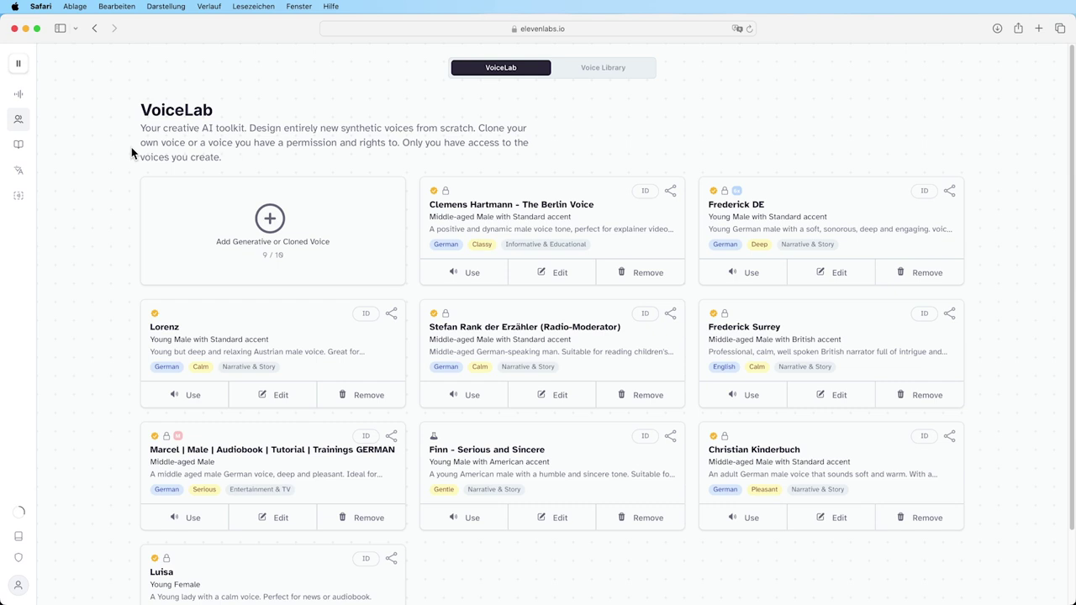
{"action": "left_click", "coordinate": [611, 71]}
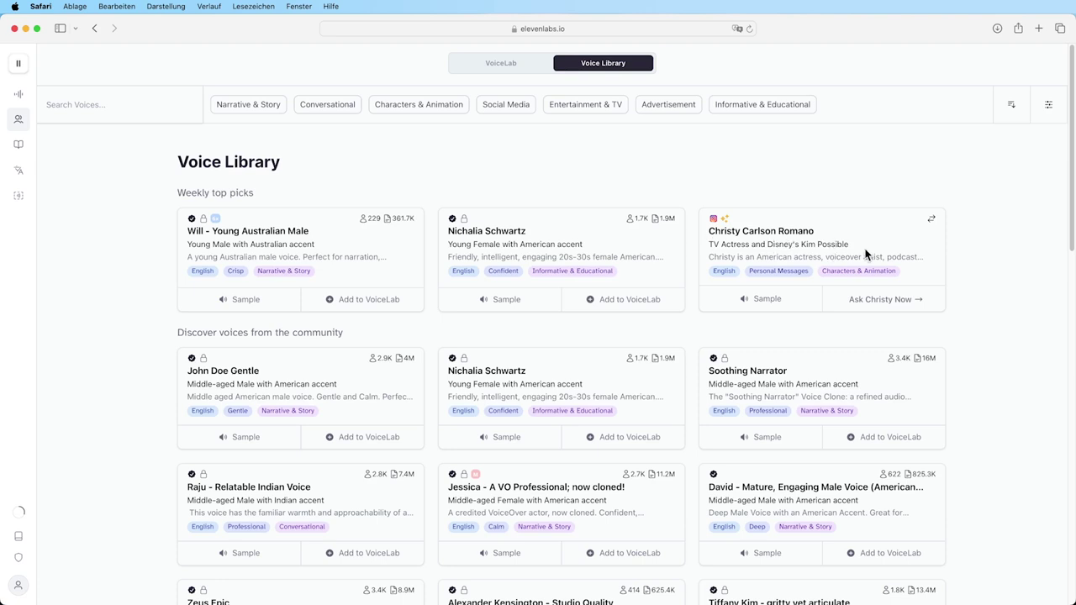
Step: Play the Christy Carlson Romano sample, then further down play the Long Storyteller sample
{"action": "left_click", "coordinate": [767, 308]}
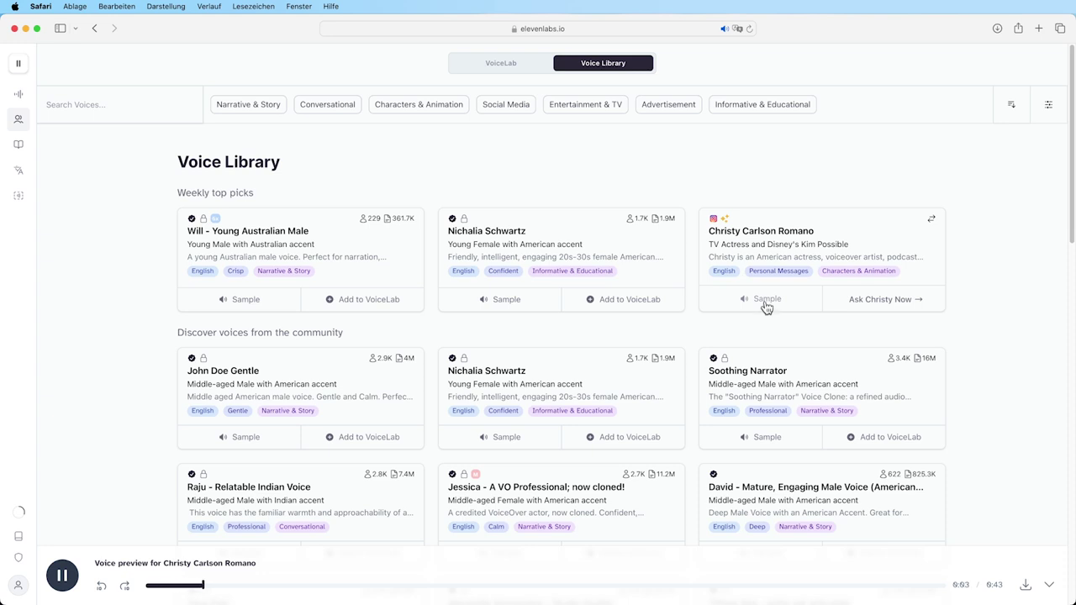
{"action": "mouse_move", "coordinate": [28, 584]}
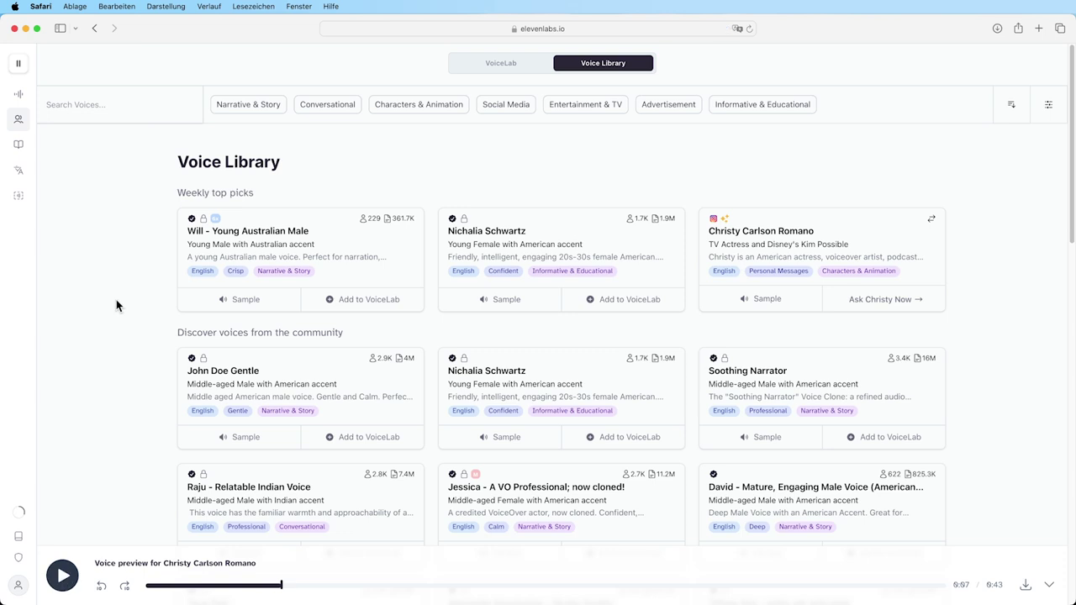
{"action": "scroll", "coordinate": [137, 307], "scroll_direction": "down", "scroll_amount": 8}
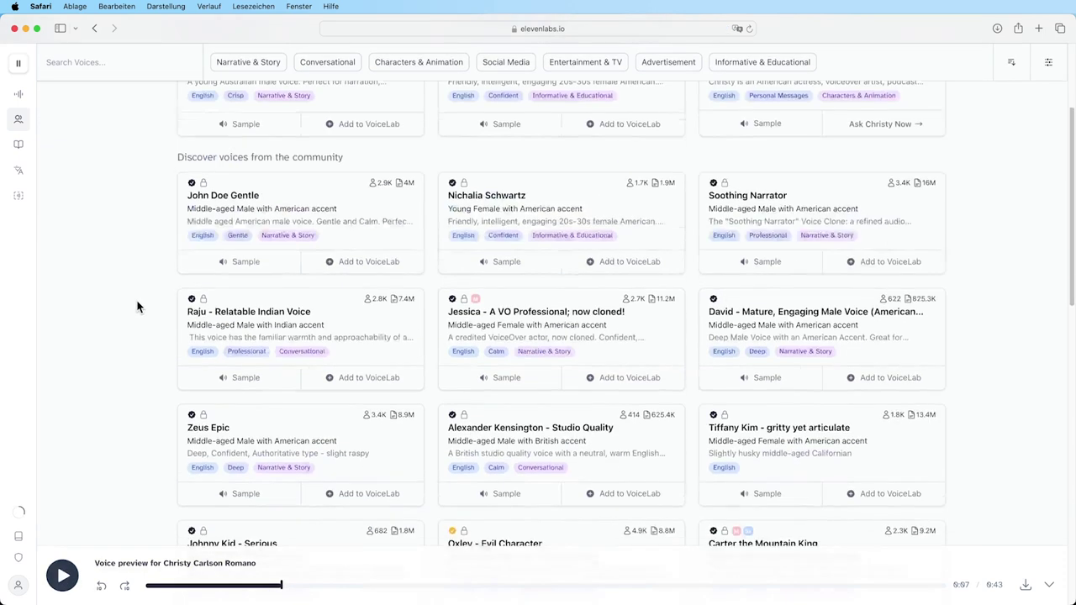
{"action": "scroll", "coordinate": [137, 307], "scroll_direction": "down", "scroll_amount": 3}
{"action": "scroll", "coordinate": [137, 307], "scroll_direction": "down", "scroll_amount": 3}
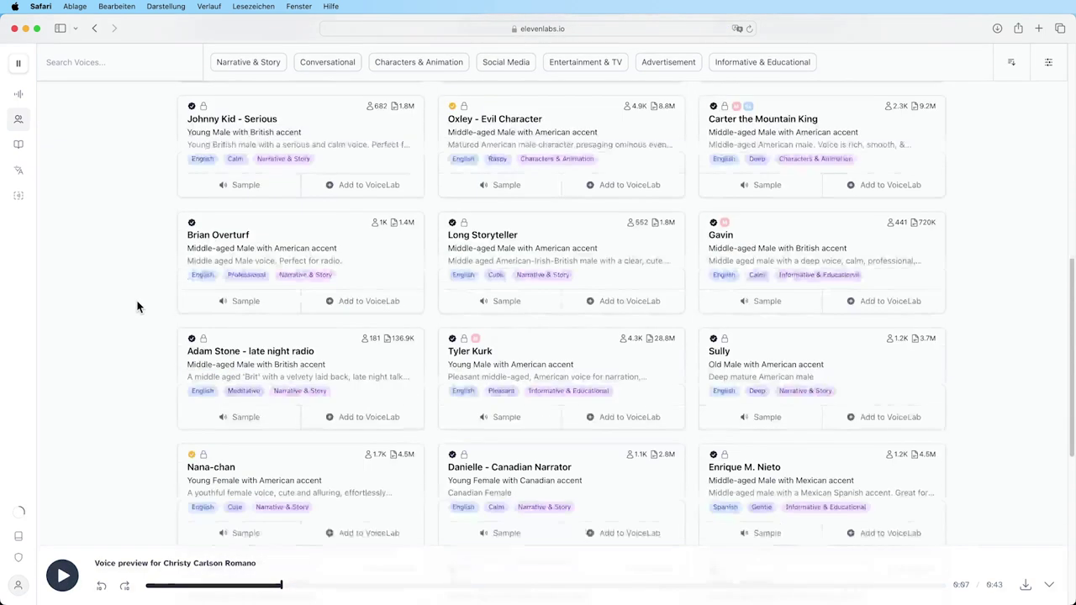
{"action": "scroll", "coordinate": [137, 307], "scroll_direction": "down", "scroll_amount": 3}
{"action": "left_click", "coordinate": [497, 189]}
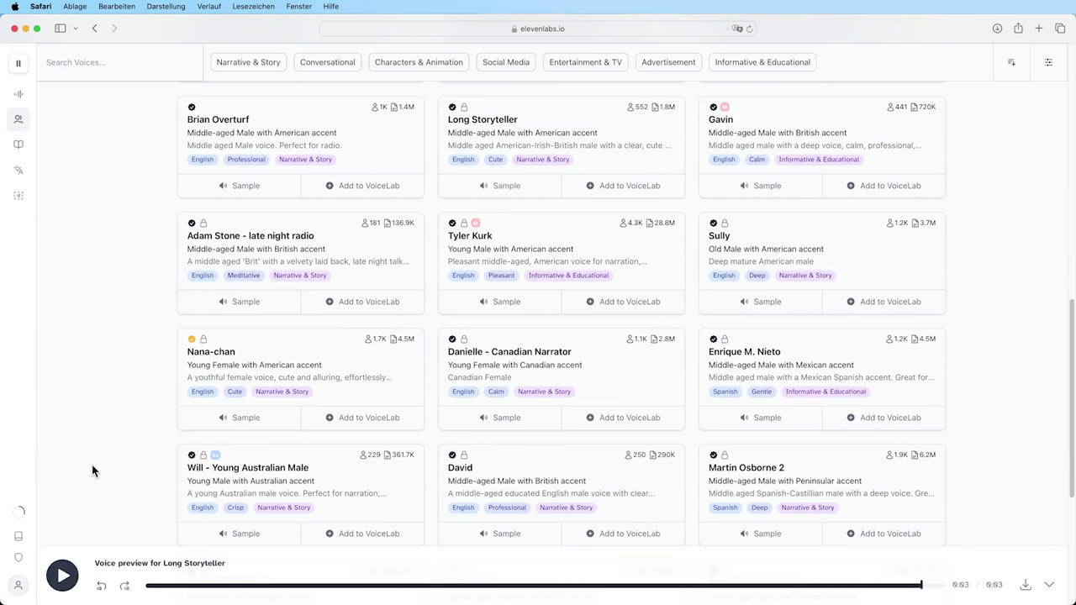
{"action": "scroll", "coordinate": [95, 389], "scroll_direction": "down", "scroll_amount": 5}
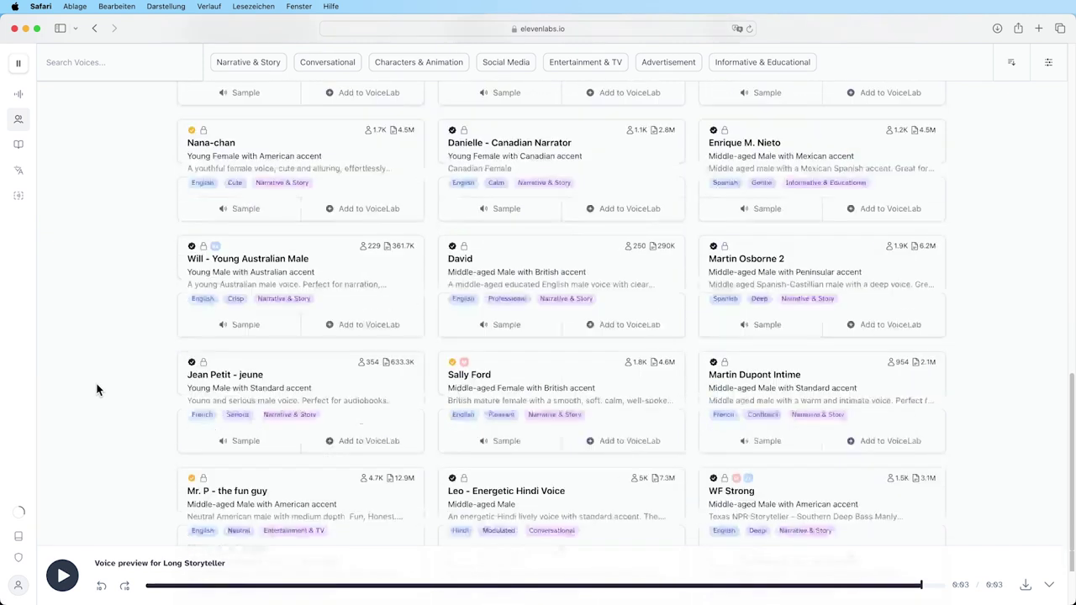
{"action": "scroll", "coordinate": [96, 388], "scroll_direction": "up", "scroll_amount": 10}
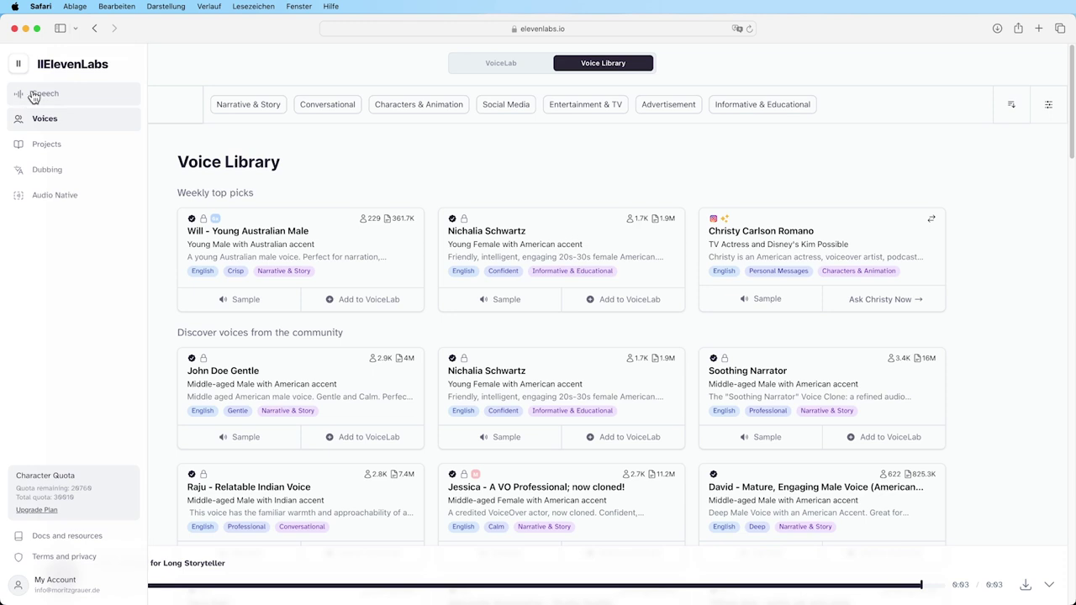
Step: Return to Speech Synthesis and choose the Frederick DE voice
{"action": "left_click", "coordinate": [44, 94]}
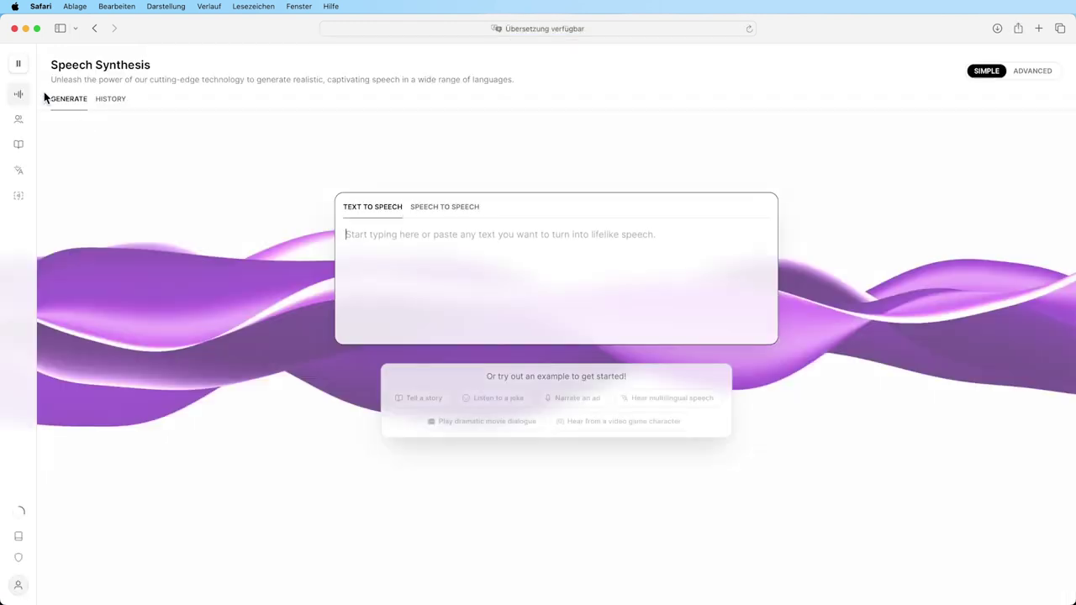
{"action": "left_click", "coordinate": [409, 350]}
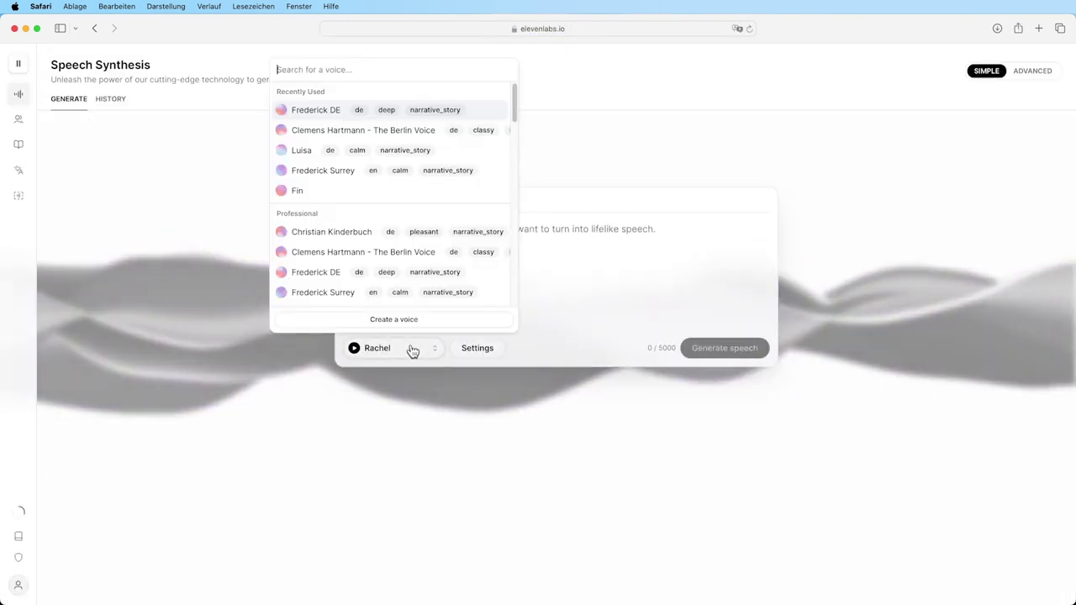
{"action": "left_click", "coordinate": [324, 112]}
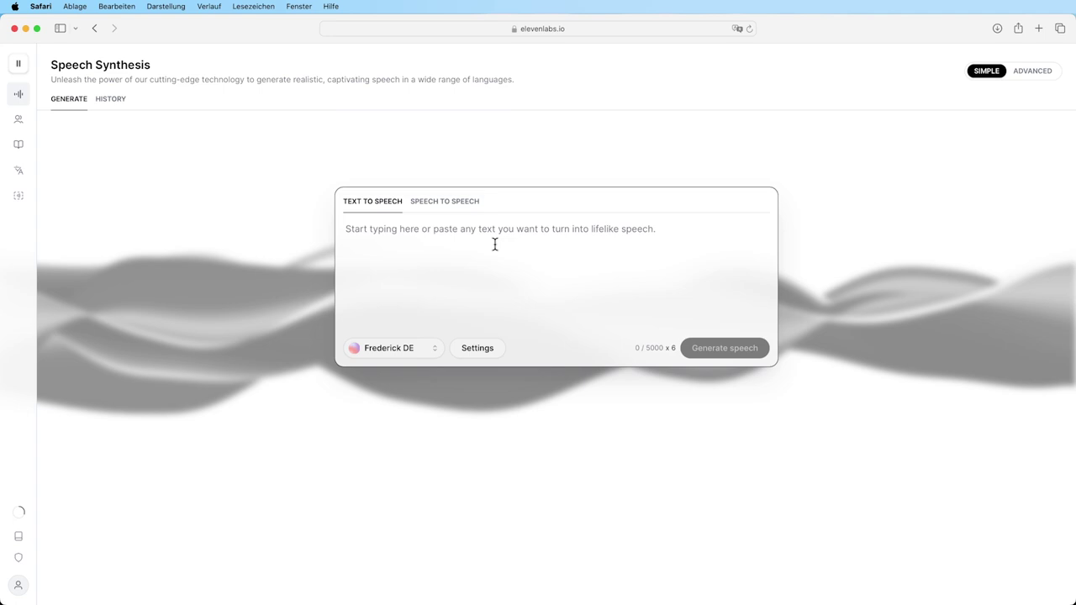
Step: Enter 'Dieses Tool funktioniert richtig gut', generate the speech and download the clip
{"action": "left_click", "coordinate": [494, 279]}
{"action": "type", "text": "Dieses Tool funktioniert richtig gut."}
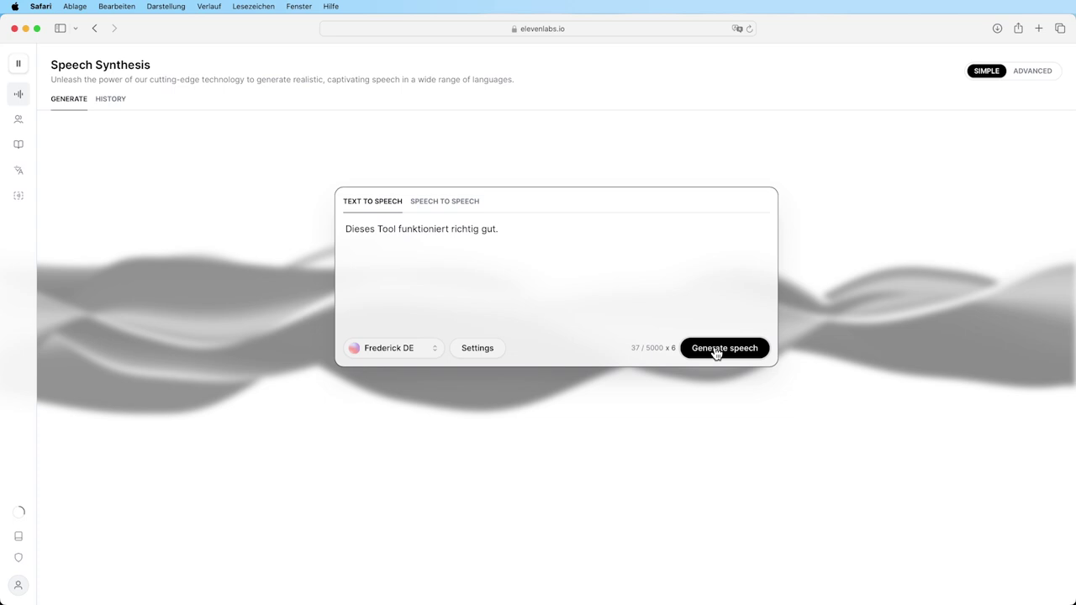
{"action": "left_click", "coordinate": [716, 351]}
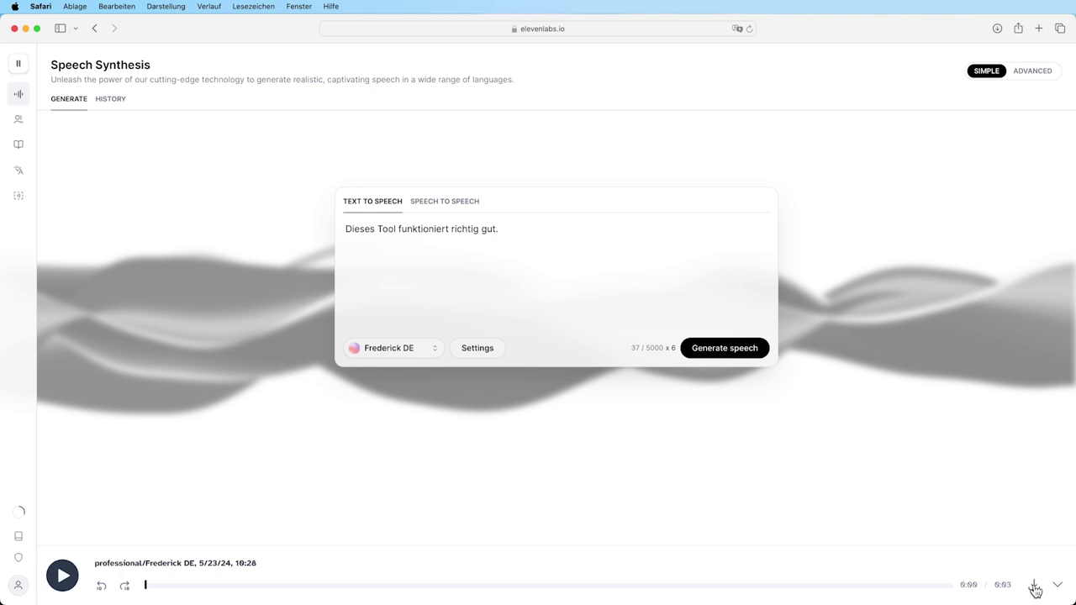
{"action": "left_click", "coordinate": [1035, 588]}
Step: Switch the voice to Luisa and generate the German sentence again
{"action": "left_click", "coordinate": [424, 353]}
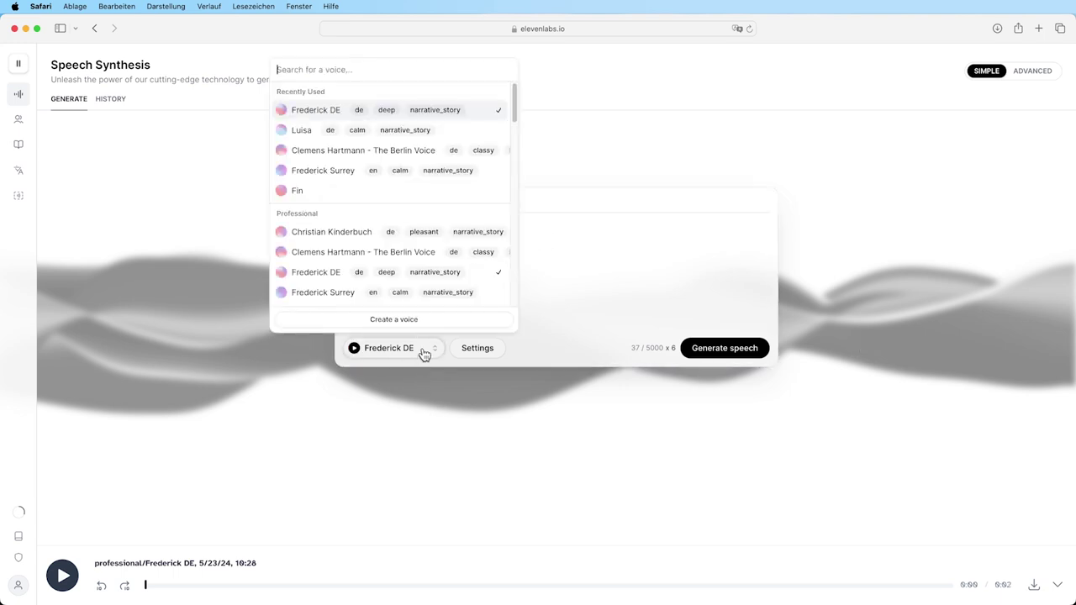
{"action": "left_click", "coordinate": [303, 132]}
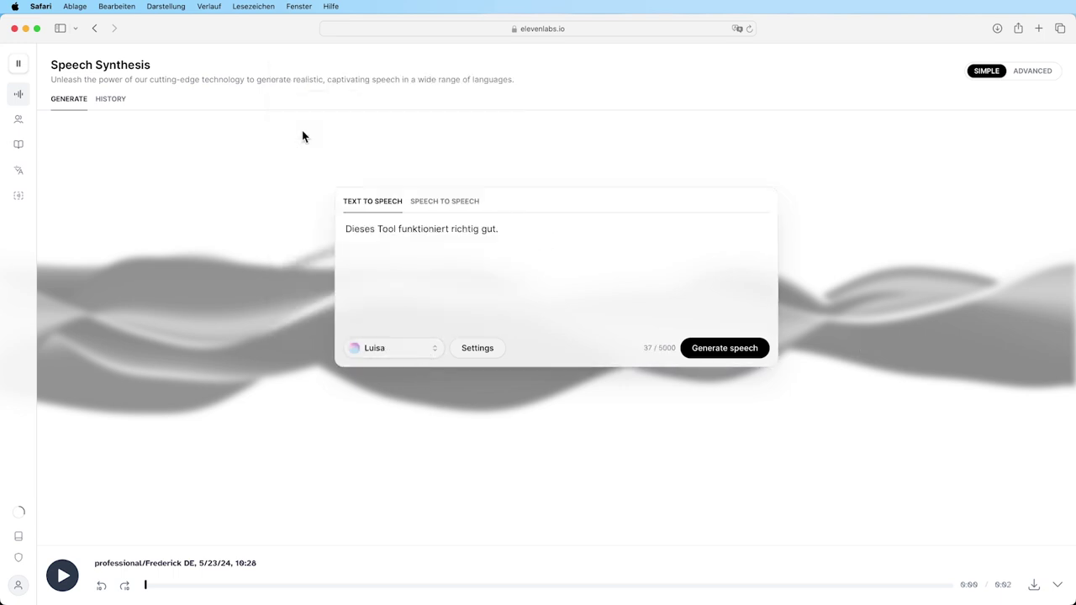
{"action": "left_click", "coordinate": [722, 349]}
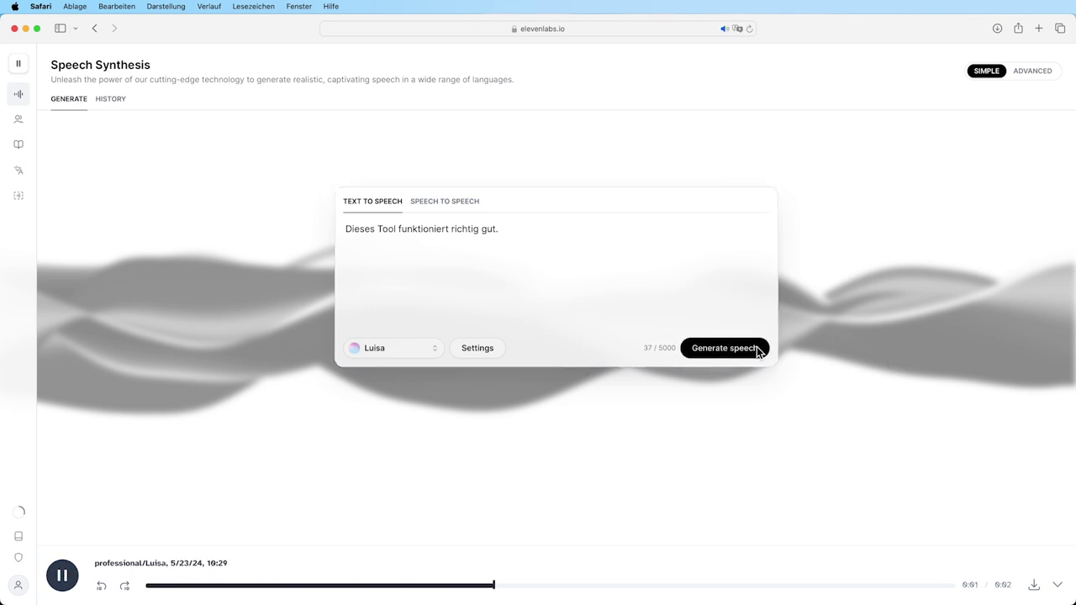
Step: Browse through the available voices in the list, keeping Luisa selected
{"action": "left_click", "coordinate": [410, 356]}
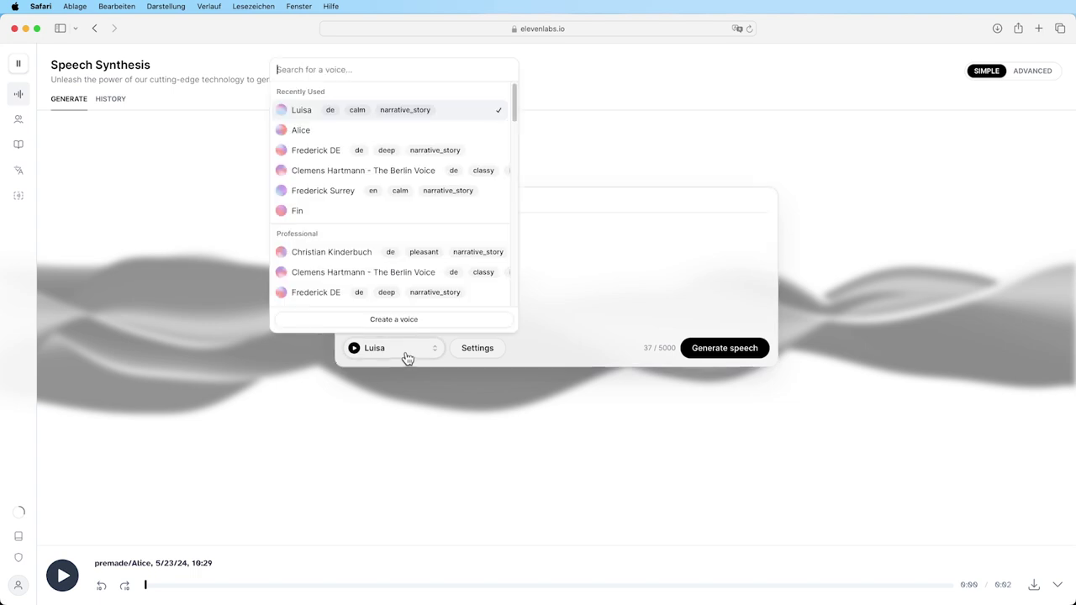
{"action": "scroll", "coordinate": [415, 210], "scroll_direction": "down", "scroll_amount": 4}
{"action": "scroll", "coordinate": [412, 215], "scroll_direction": "down", "scroll_amount": 4}
{"action": "scroll", "coordinate": [424, 227], "scroll_direction": "down", "scroll_amount": 6}
{"action": "scroll", "coordinate": [434, 241], "scroll_direction": "down", "scroll_amount": 4}
{"action": "scroll", "coordinate": [433, 242], "scroll_direction": "down", "scroll_amount": 5}
{"action": "scroll", "coordinate": [434, 242], "scroll_direction": "up", "scroll_amount": 10}
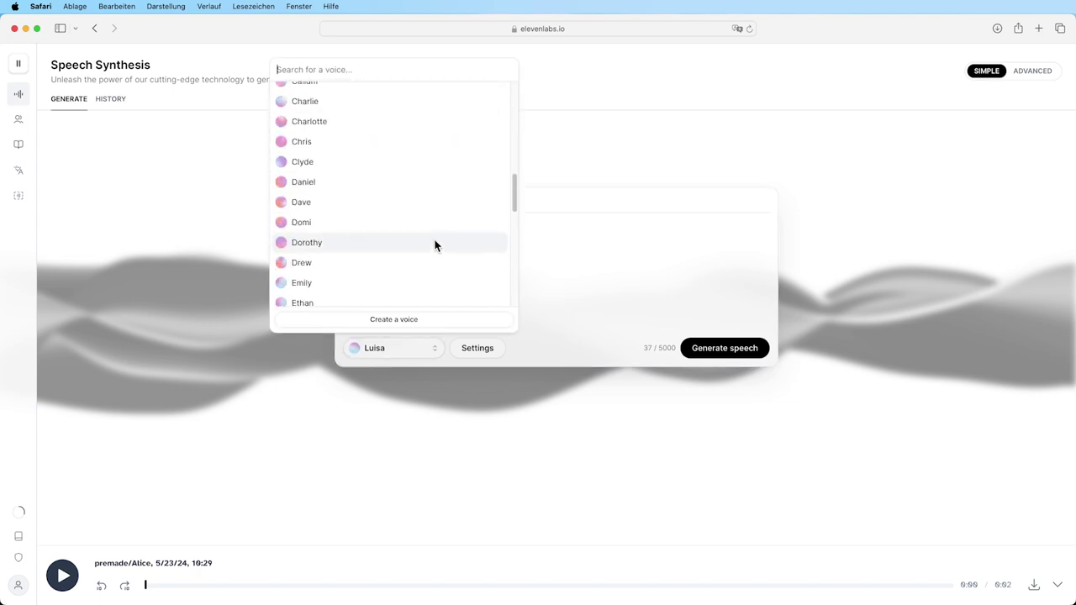
{"action": "scroll", "coordinate": [435, 244], "scroll_direction": "up", "scroll_amount": 6}
{"action": "scroll", "coordinate": [435, 243], "scroll_direction": "down", "scroll_amount": 2}
{"action": "scroll", "coordinate": [435, 243], "scroll_direction": "down", "scroll_amount": 5}
{"action": "scroll", "coordinate": [434, 243], "scroll_direction": "down", "scroll_amount": 5}
{"action": "key", "text": "Escape"}
{"action": "left_click", "coordinate": [37, 116]}
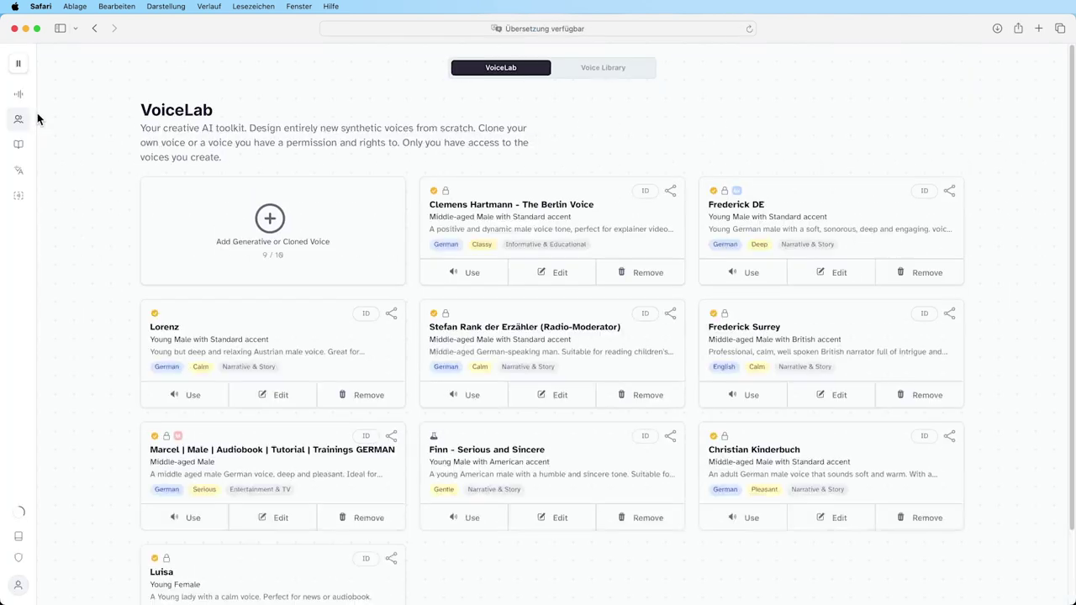
{"action": "left_click", "coordinate": [270, 219]}
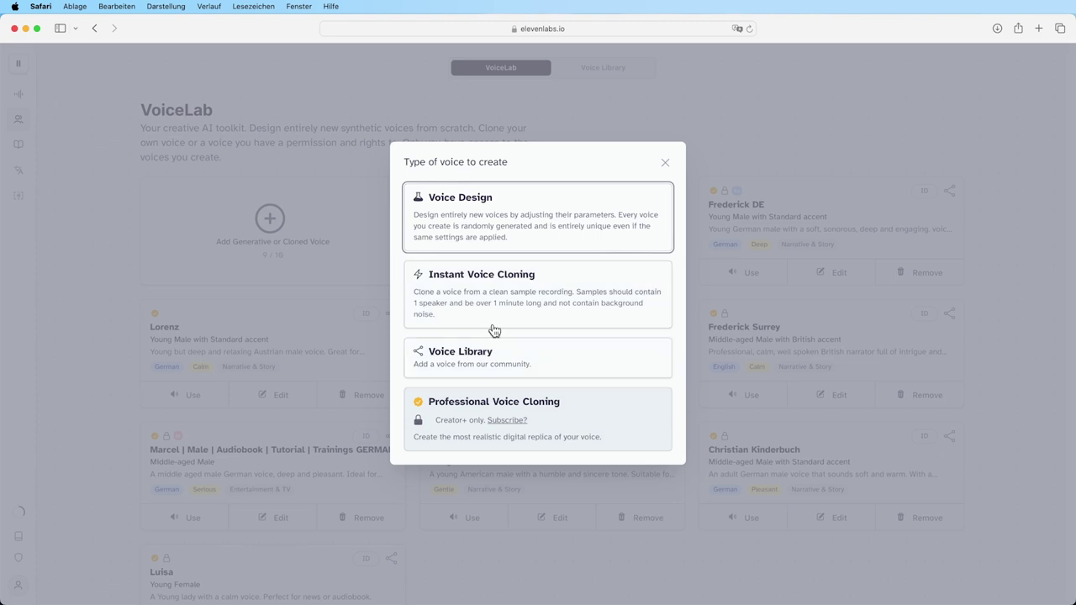
{"action": "left_click", "coordinate": [569, 296]}
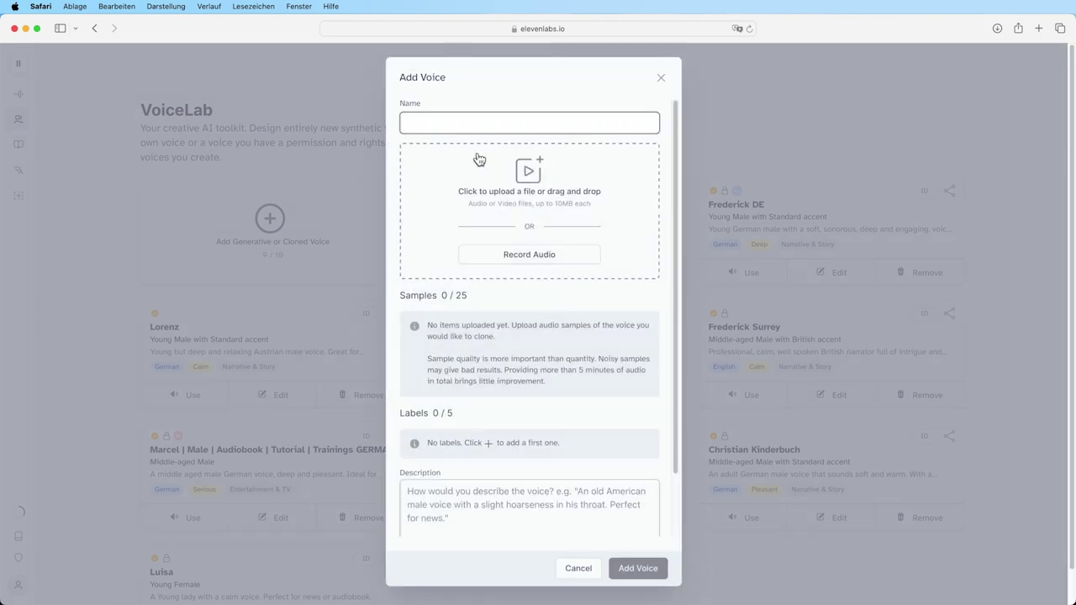